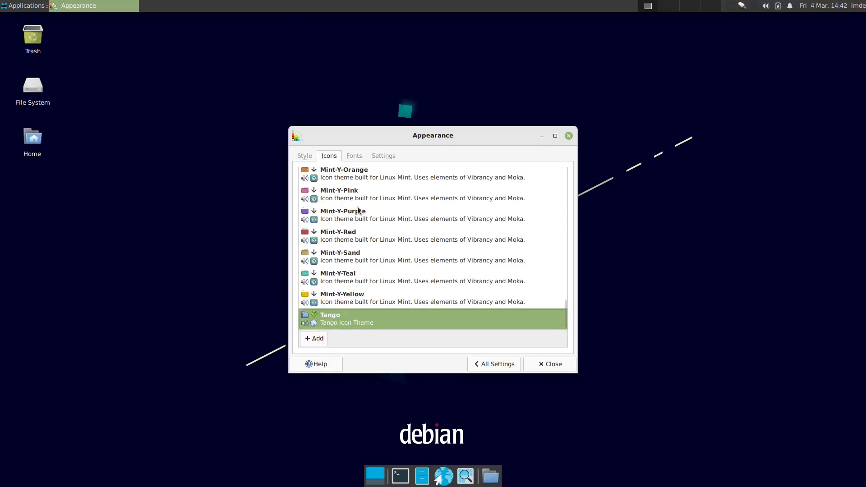
Step: Change the desktop icon theme to Mint-Y and return to the overview of all settings
scroll(361, 207, "up", 6)
scroll(361, 208, "up", 5)
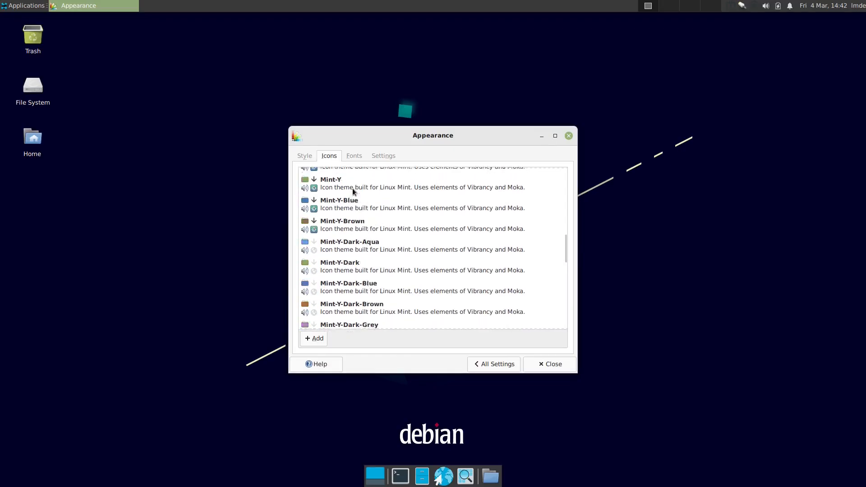
left_click(346, 272)
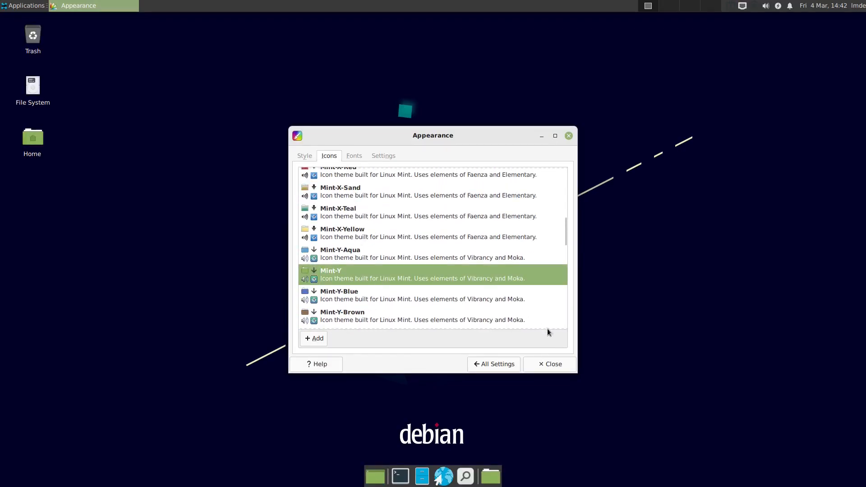
left_click(353, 156)
left_click(376, 156)
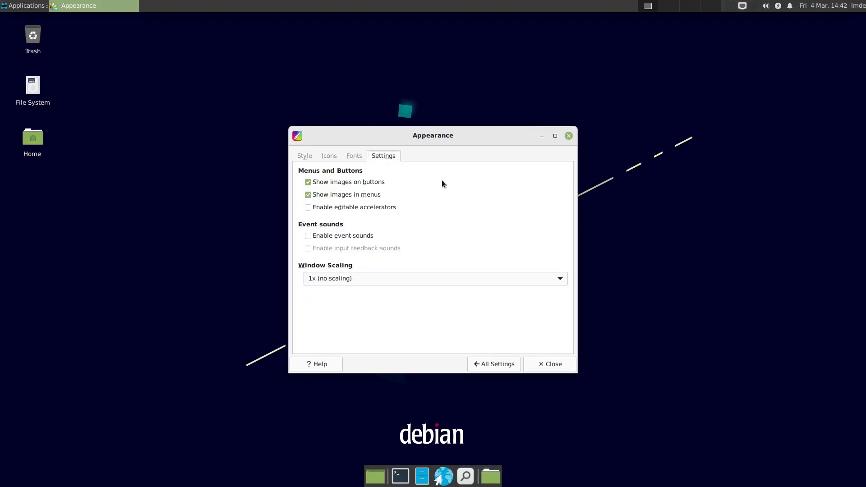
left_click(517, 363)
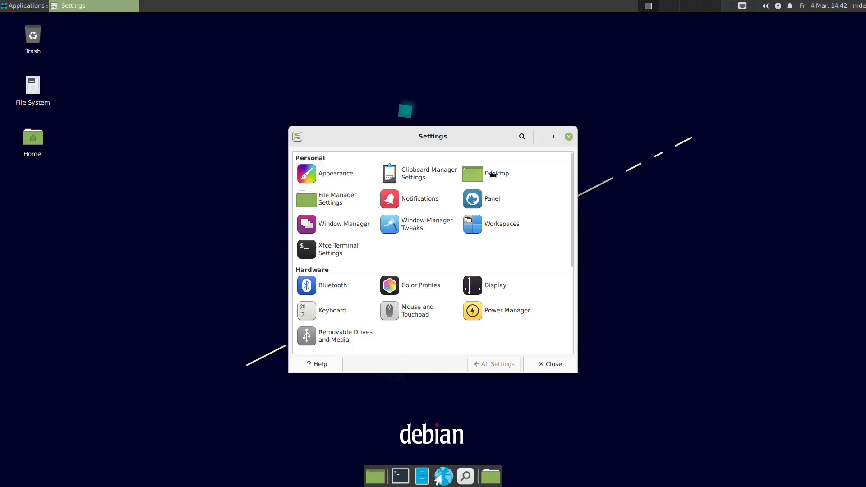
left_click(342, 198)
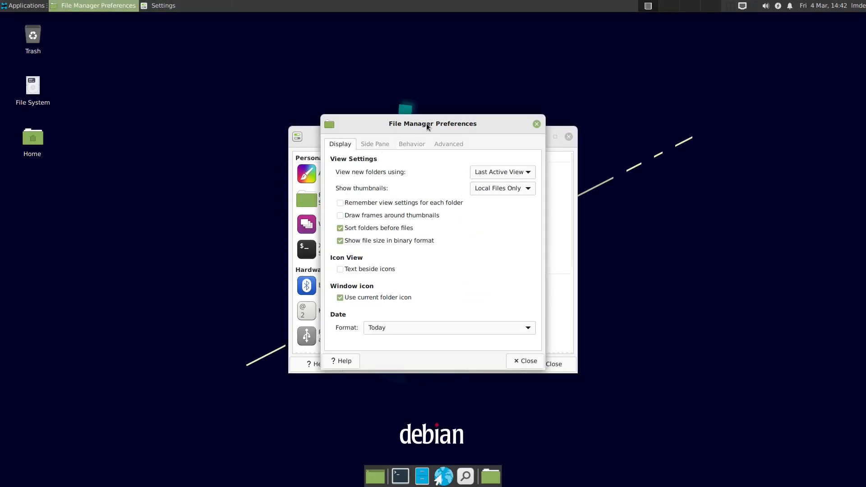
left_click_drag(432, 124, 494, 148)
left_click(599, 147)
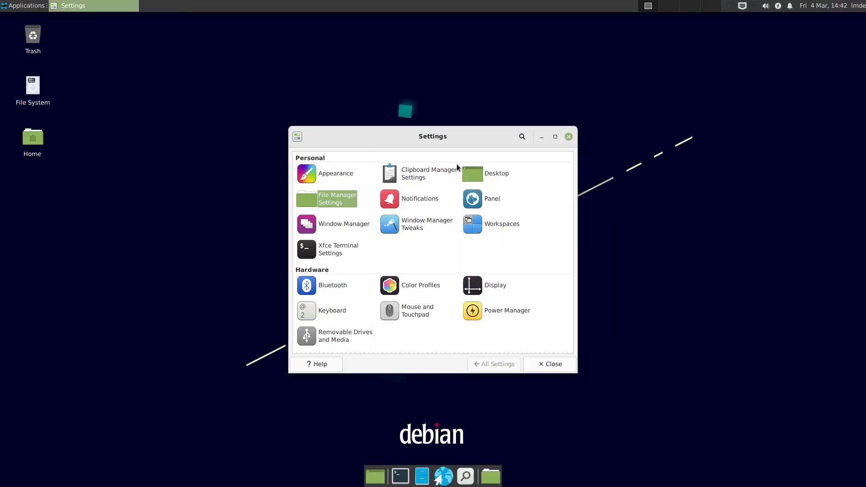
Step: Set the Window Manager theme to Mint-Y and return to the overview of all settings
left_click(351, 224)
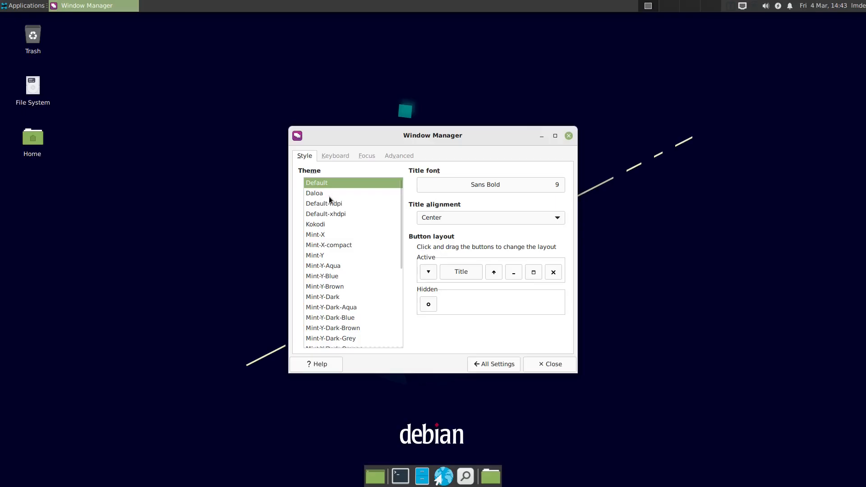
left_click(329, 255)
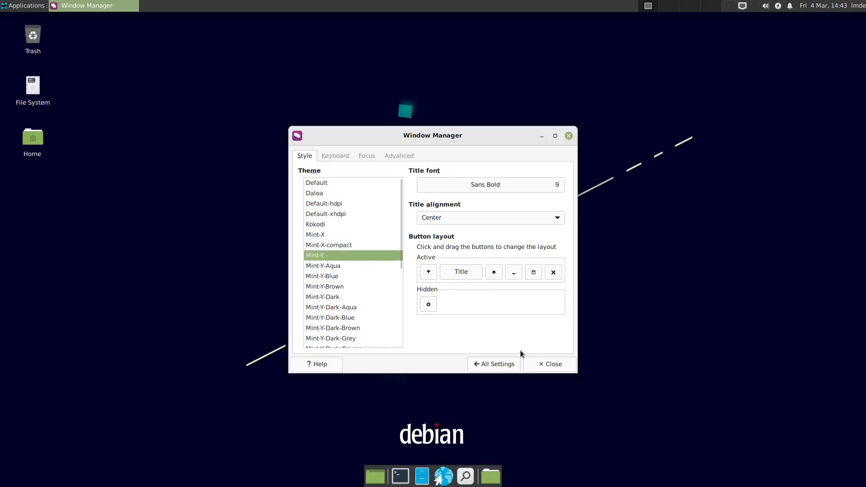
left_click(502, 365)
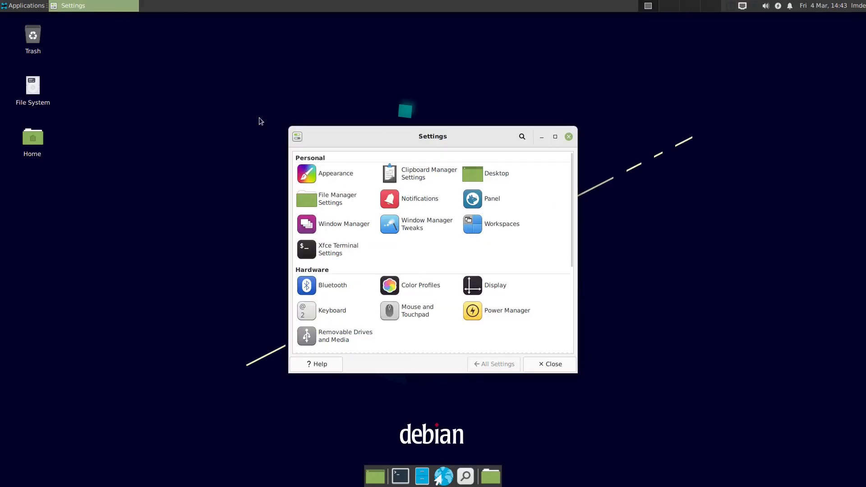
Step: Remove Panel 2 from the desktop in the panel settings and confirm its removal
left_click(490, 201)
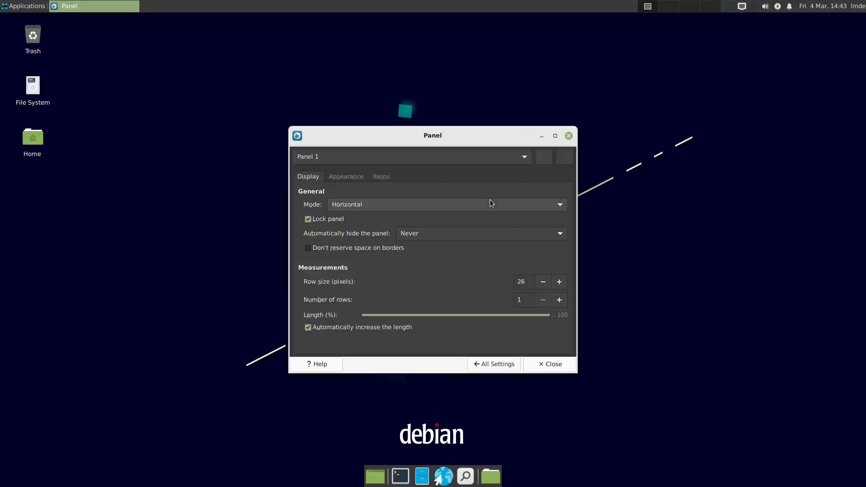
left_click(411, 158)
left_click(394, 172)
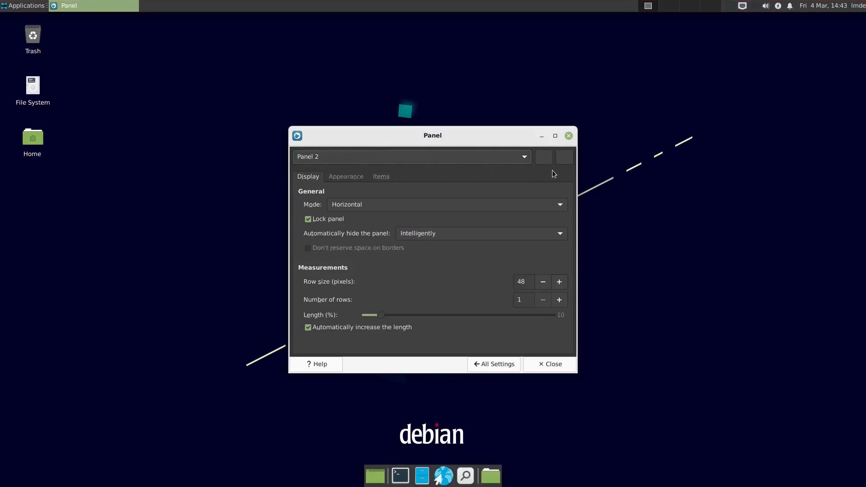
left_click(565, 158)
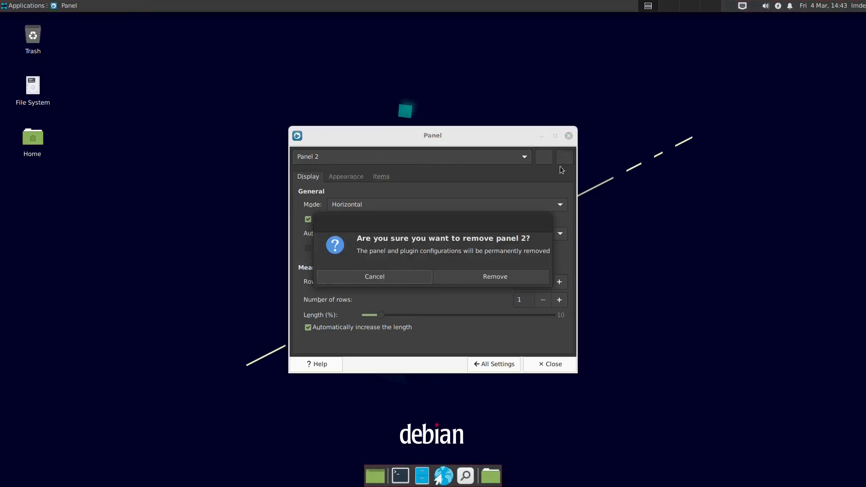
left_click(499, 276)
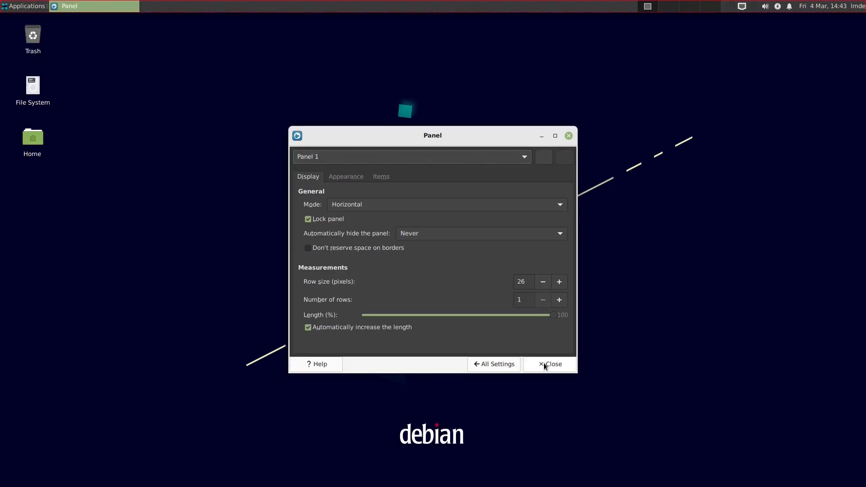
Step: Unlock Panel 1, move it to the bottom edge of the desktop and lock it again
left_click(323, 221)
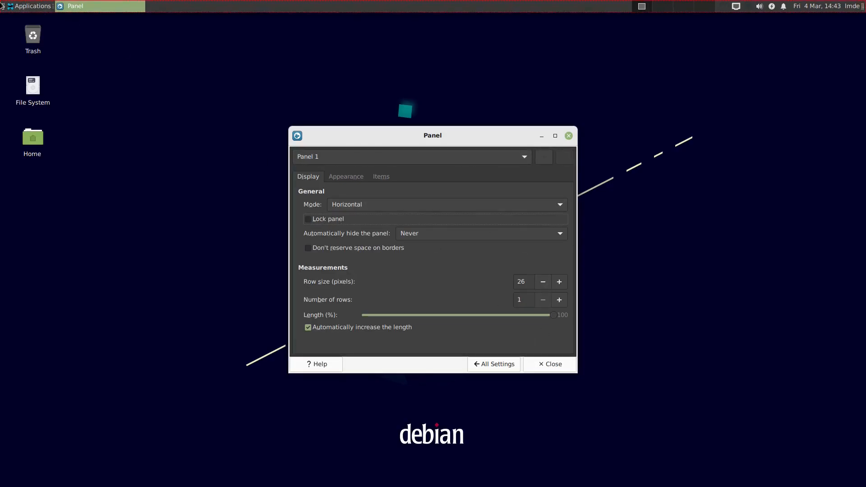
left_click_drag(5, 6, 2, 481)
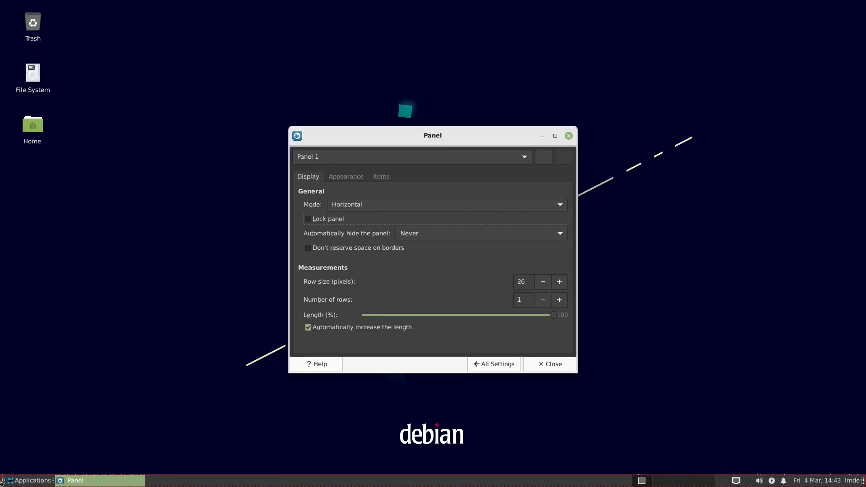
left_click(308, 219)
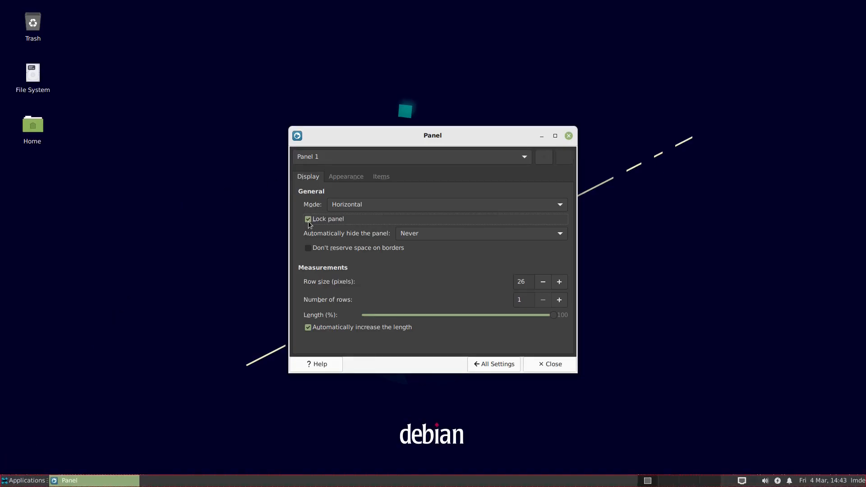
Step: Turn off dark mode for Panel 1 and return to the overview of all settings
left_click(351, 175)
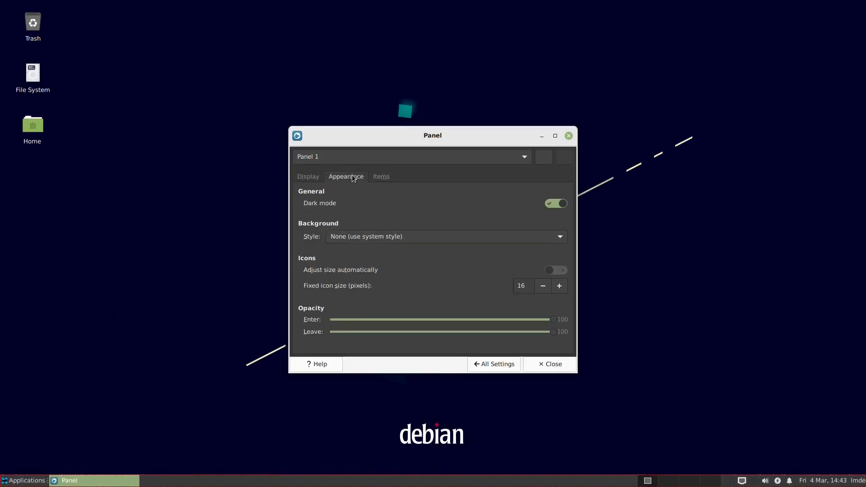
left_click(556, 204)
left_click(546, 203)
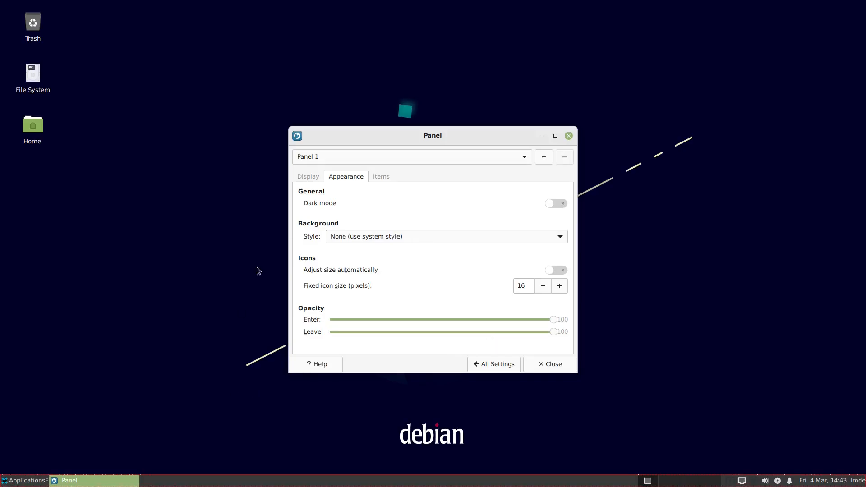
left_click(309, 177)
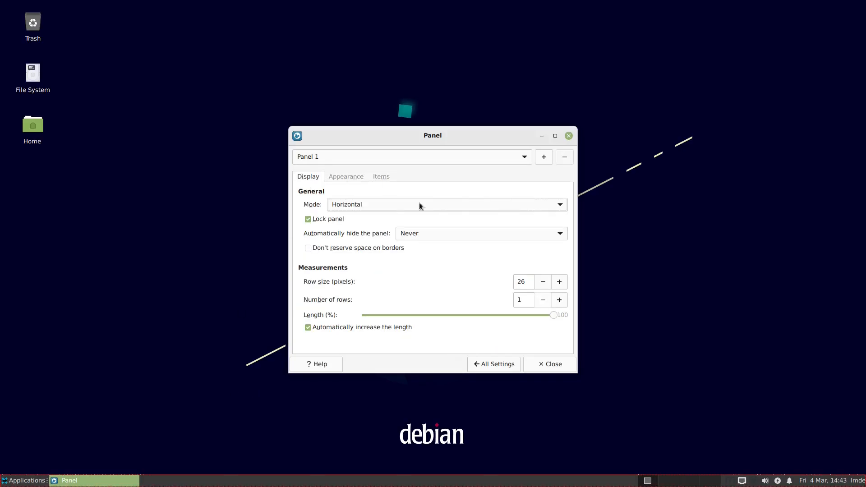
left_click(518, 363)
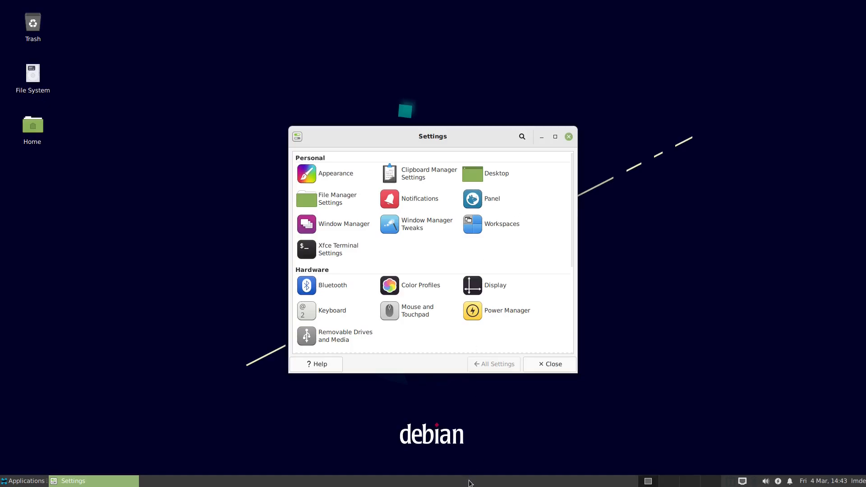
right_click(469, 480)
left_click(496, 426)
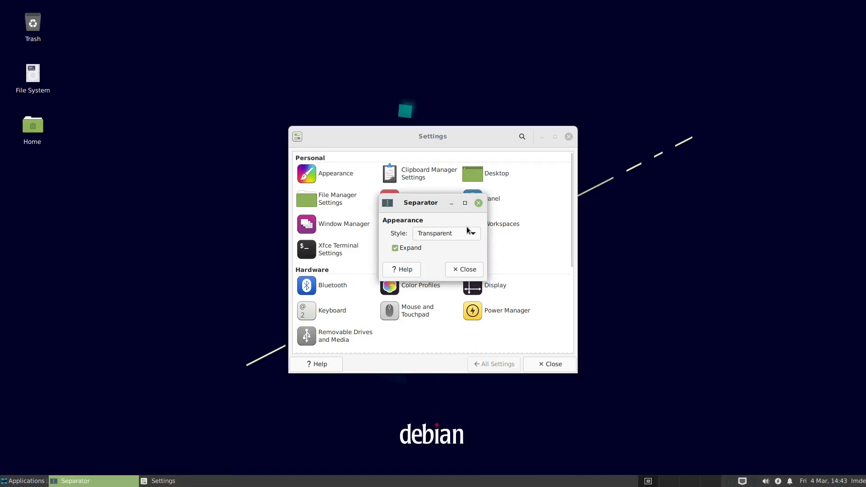
left_click(478, 202)
Step: Set the row size of Panel 1 to 32 pixels in its panel preferences
right_click(395, 480)
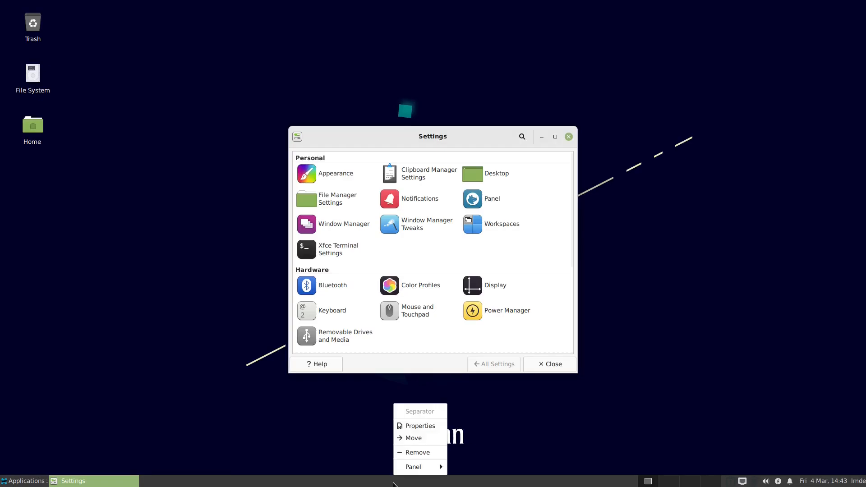
mouse_move(424, 467)
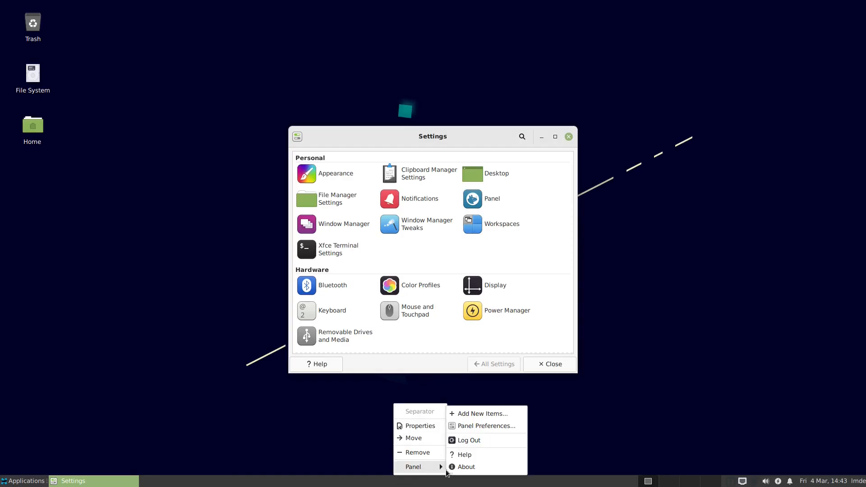
left_click(479, 425)
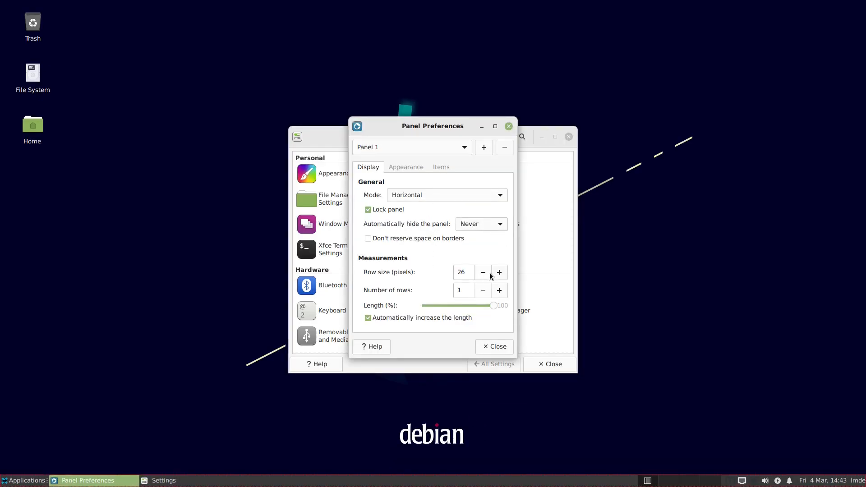
left_click(499, 272)
left_click(499, 272)
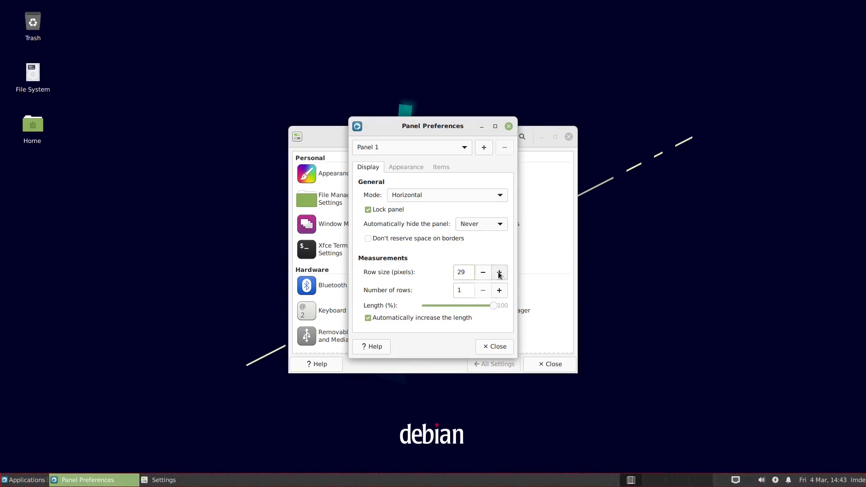
left_click(499, 272)
left_click(499, 272)
left_click(499, 272)
left_click(499, 272)
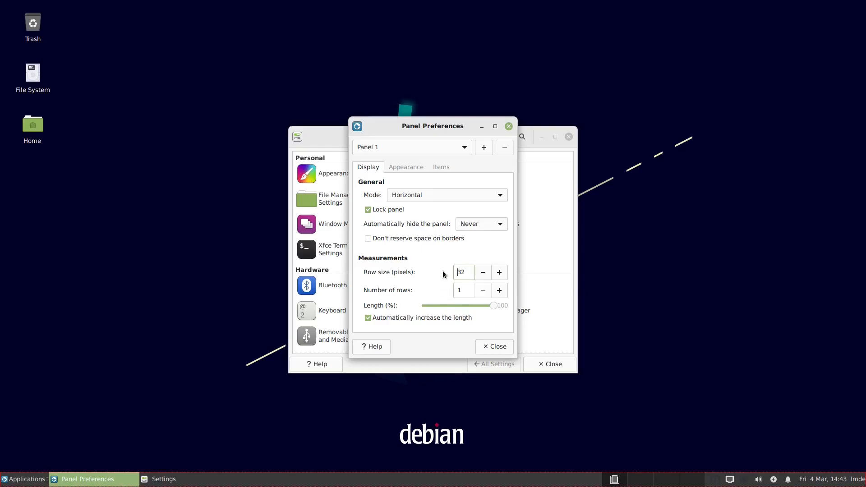
Step: Add the Whisker Menu item to Panel 1
left_click(415, 169)
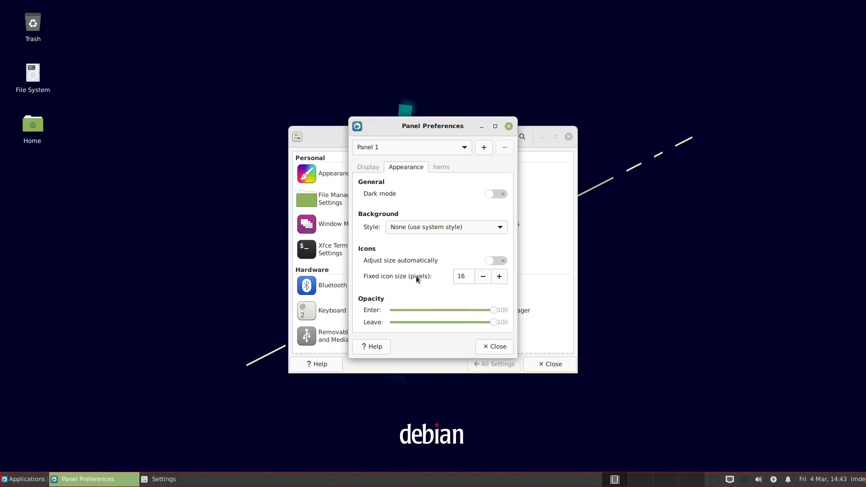
left_click(439, 170)
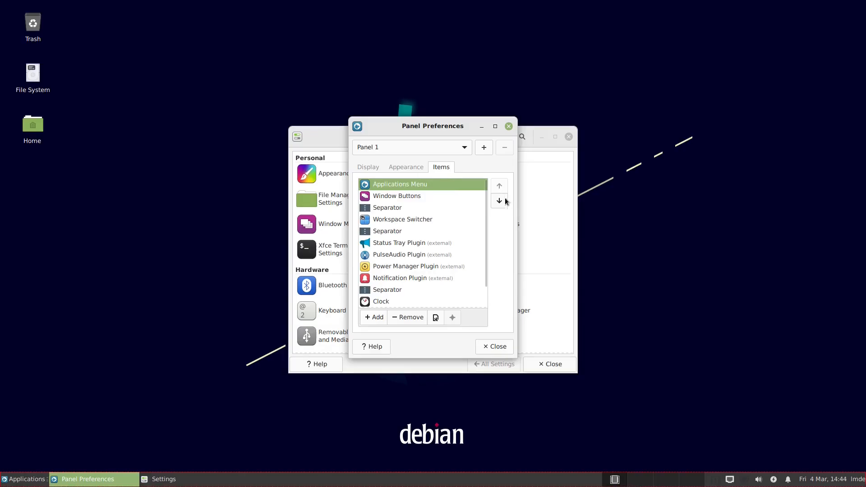
left_click(374, 317)
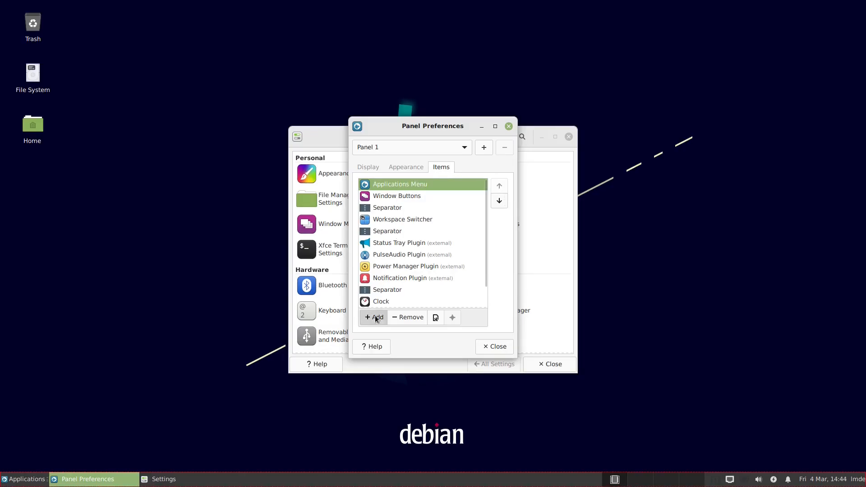
scroll(413, 212, "down", 10)
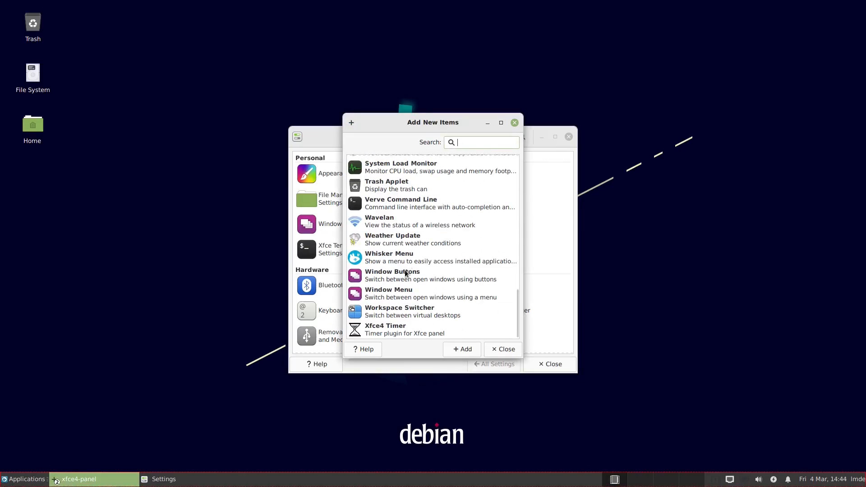
mouse_move(391, 259)
left_mouse_down()
mouse_move(444, 293)
mouse_move(406, 260)
left_mouse_up()
left_click(470, 349)
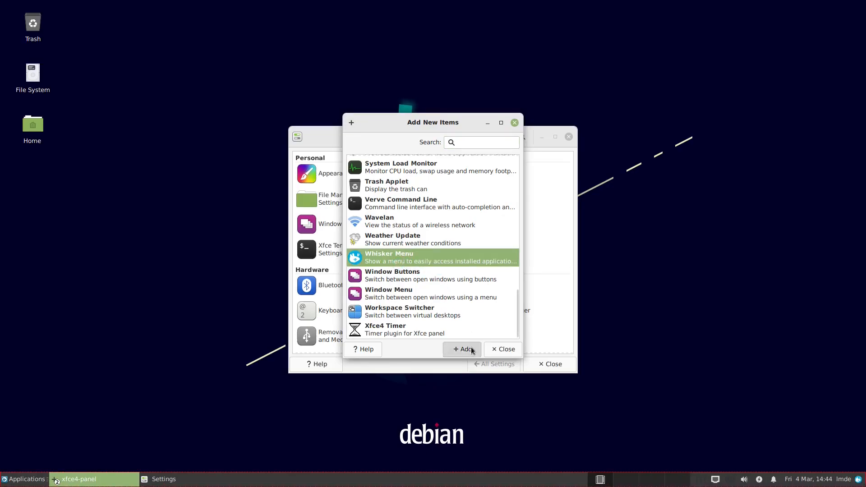
Step: Move a Whisker Menu item to the far left end of the panel, before the Applications Menu
right_click(845, 480)
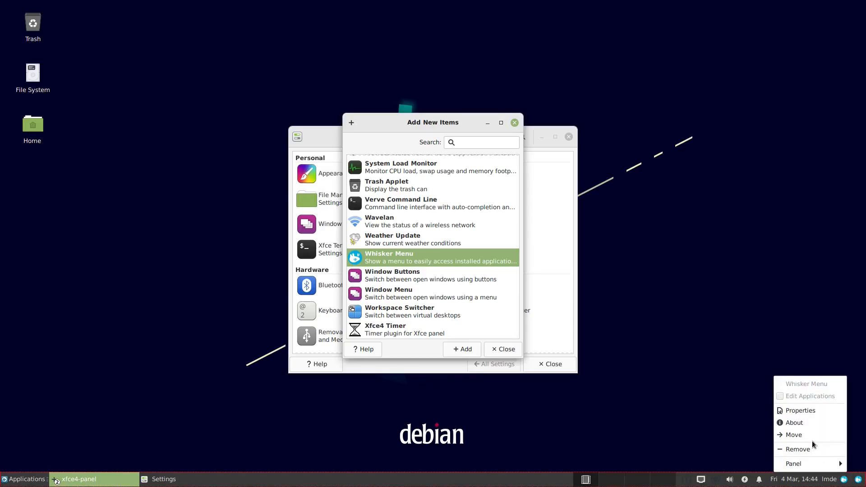
left_click(798, 434)
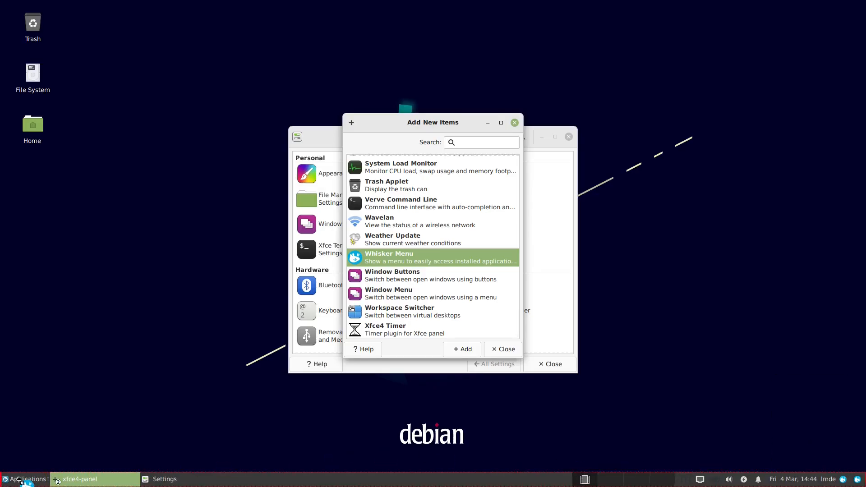
left_click(9, 479)
Step: Remove the Applications Menu from the panel and confirm the removal
right_click(41, 481)
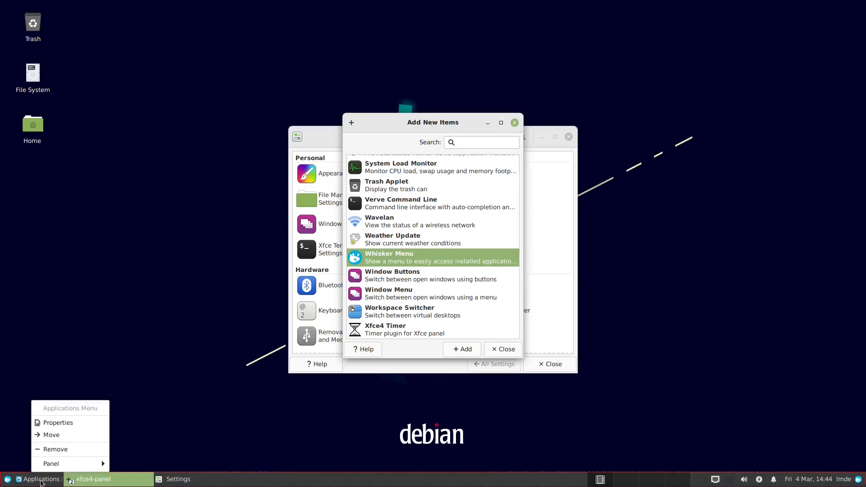
left_click(68, 449)
left_click(543, 276)
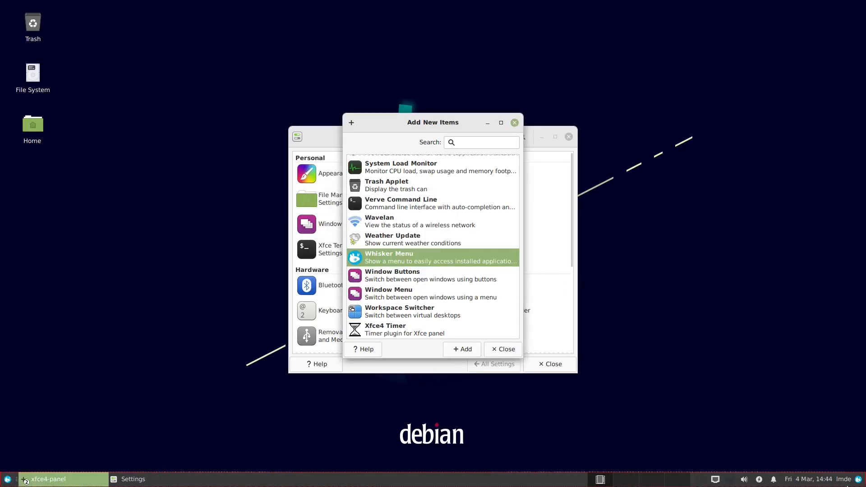
Step: Remove the duplicate Whisker Menu at the far right end of the panel and confirm the removal
left_click(855, 479)
left_click(856, 479)
right_click(856, 479)
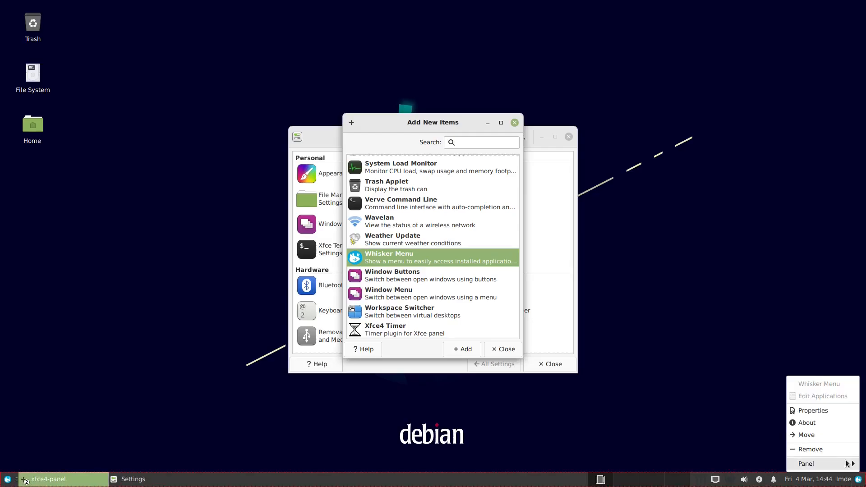
left_click(832, 453)
left_click(490, 276)
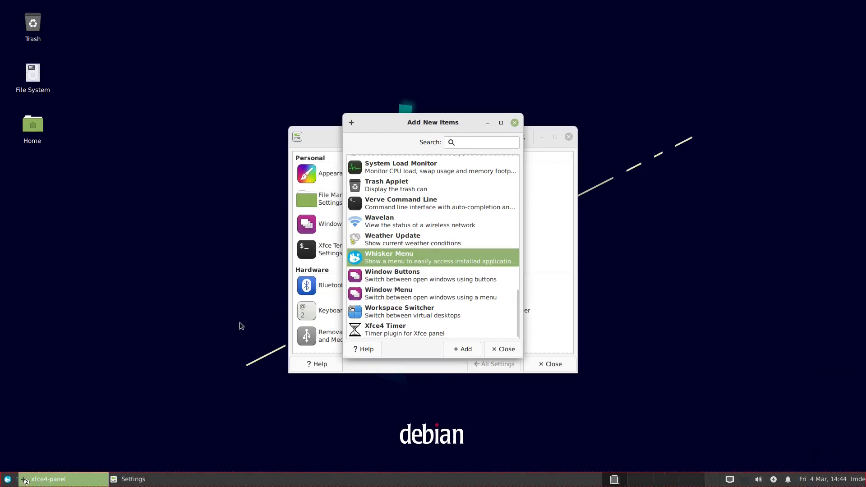
Step: Open the icon selection for the remaining Whisker Menu's panel button from its properties
right_click(8, 479)
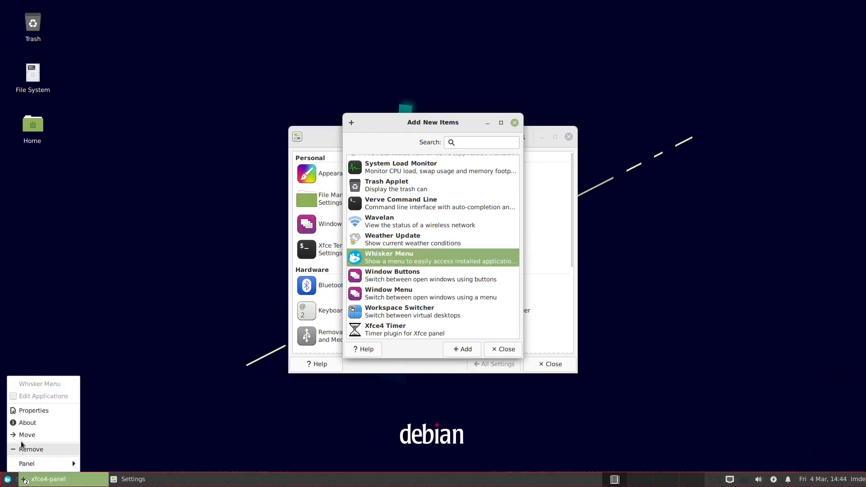
left_click(30, 410)
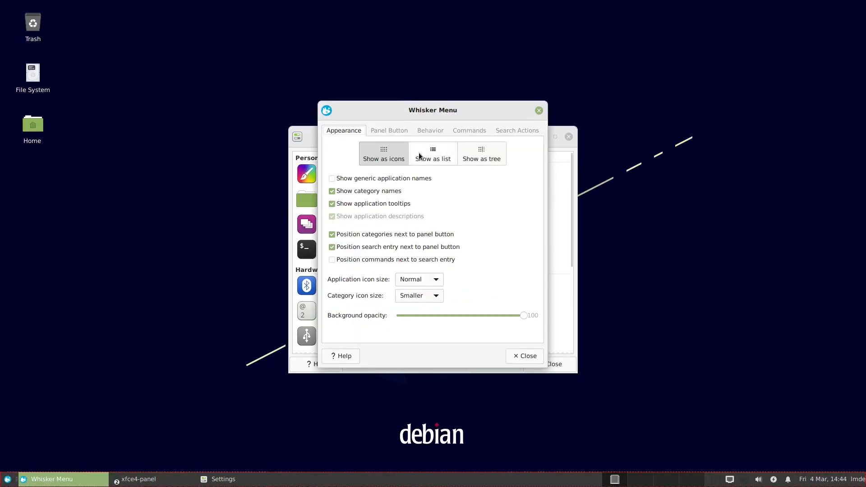
left_click(397, 132)
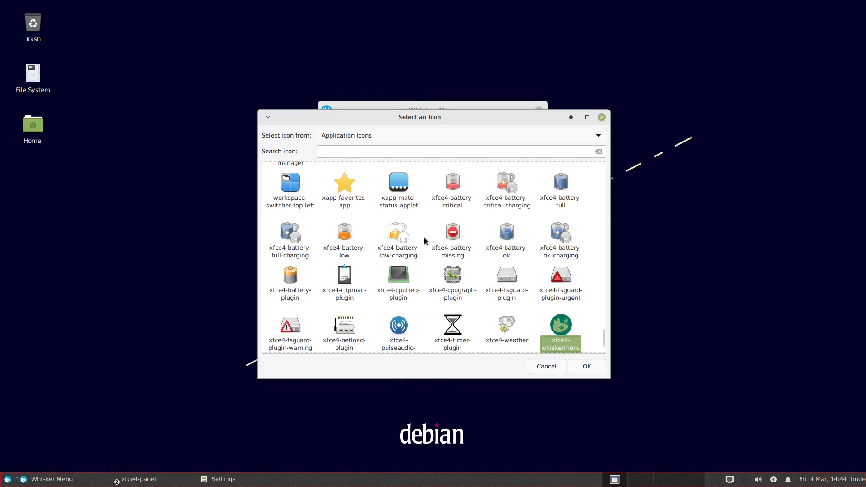
Step: Set the Whisker Menu's panel button icon to linuxmint-logo-filled-badge from the application icons
scroll(557, 275, "down", 2)
scroll(499, 275, "up", 15)
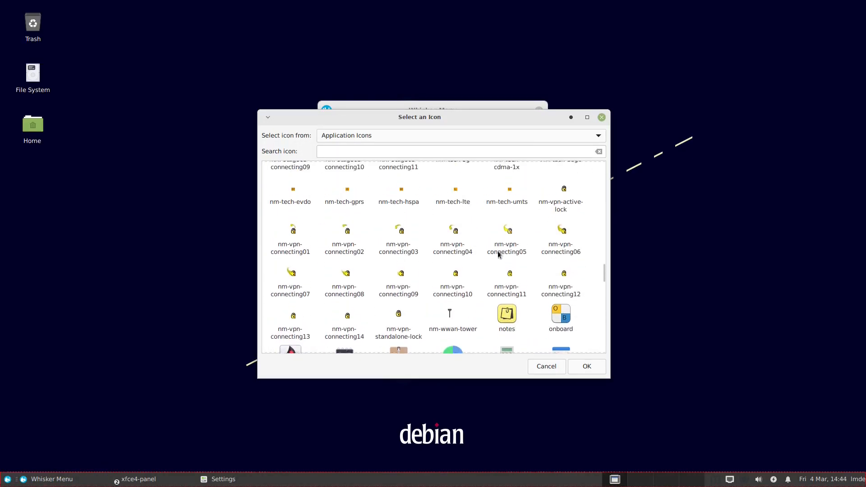
left_click(408, 153)
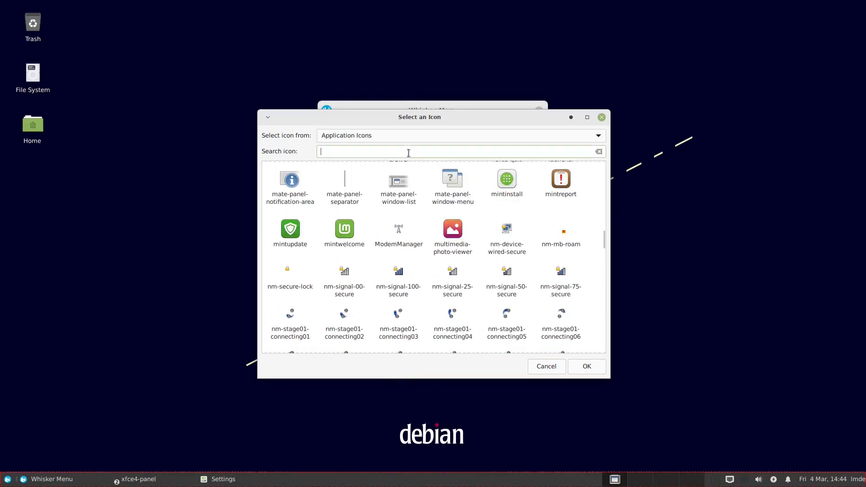
scroll(517, 245, "up", 3)
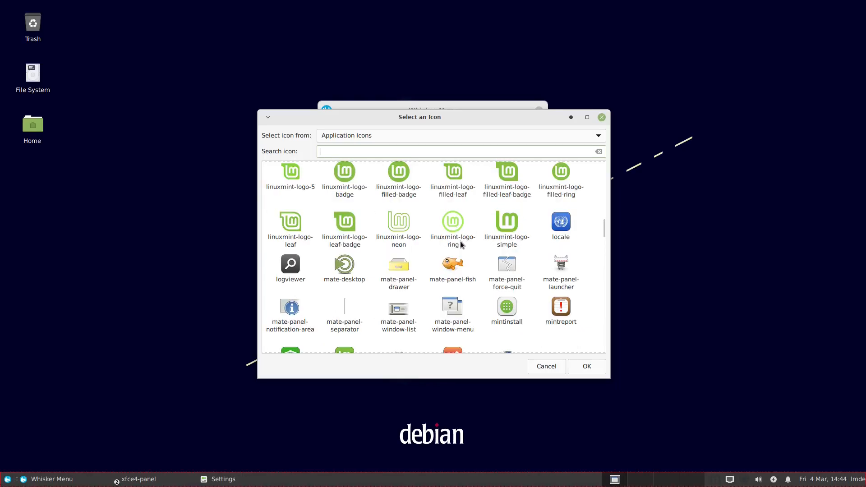
scroll(459, 244, "up", 1)
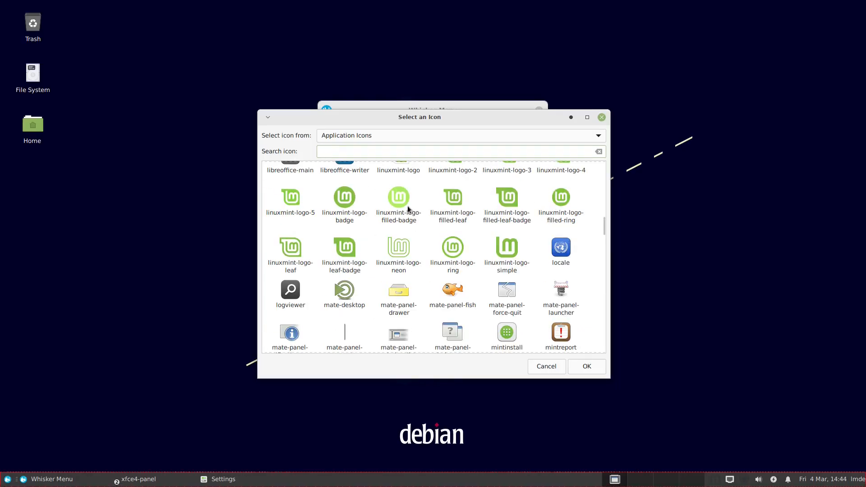
left_click(407, 206)
left_click(586, 366)
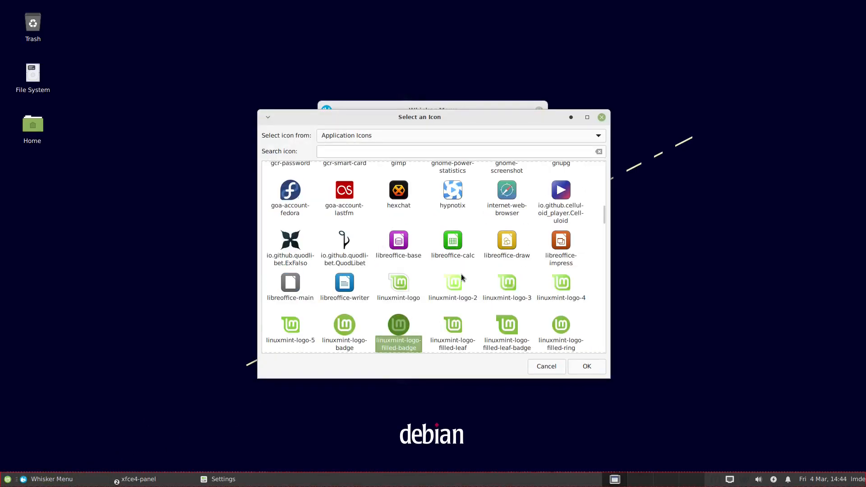
Step: Change the Whisker Menu's panel button icon to linuxmint-logo-badge and close the menu's properties
scroll(460, 274, "down", 2)
left_click(339, 281)
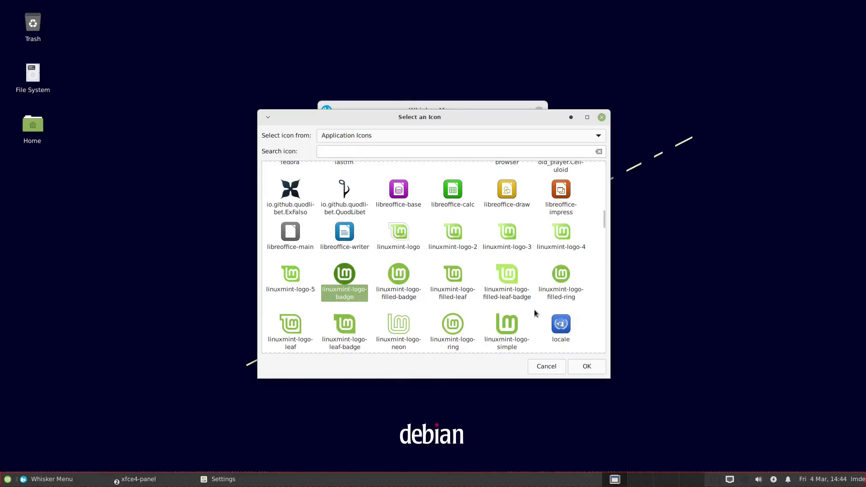
left_click(586, 366)
left_click(518, 358)
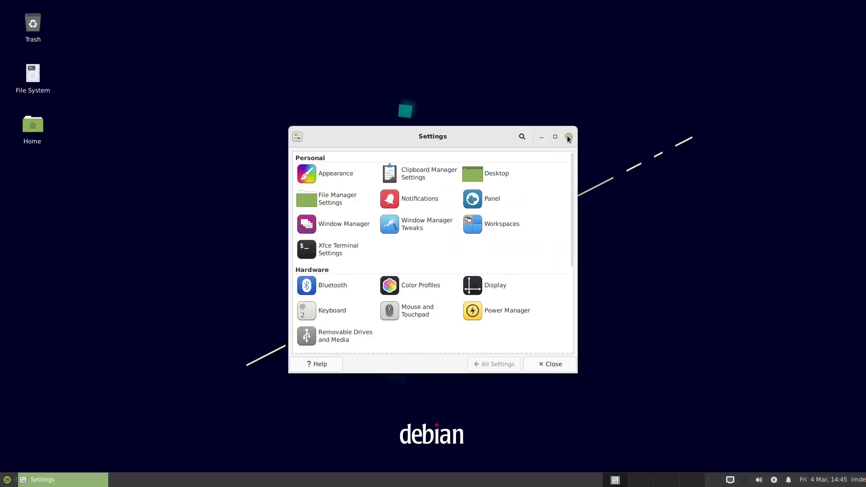
Step: Set the desktop wallpaper folder to /usr/share/backgrounds/linuxmint in the Desktop settings
left_click(498, 174)
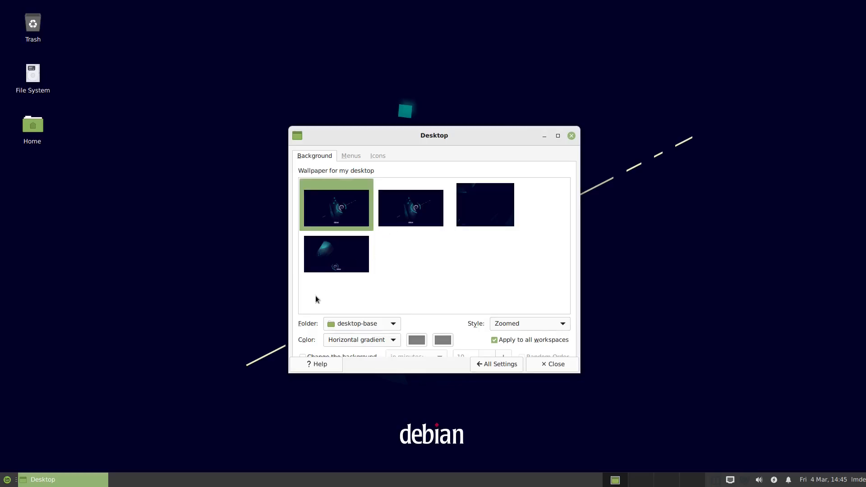
left_click(375, 324)
left_click(364, 334)
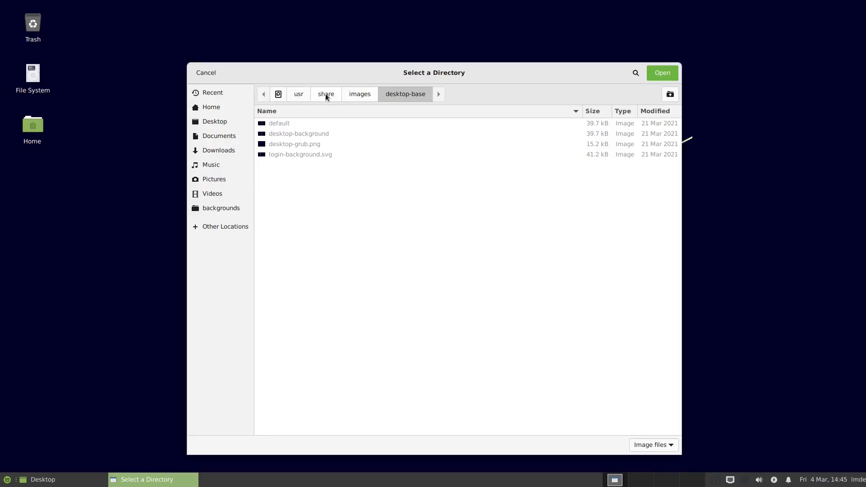
left_click(360, 94)
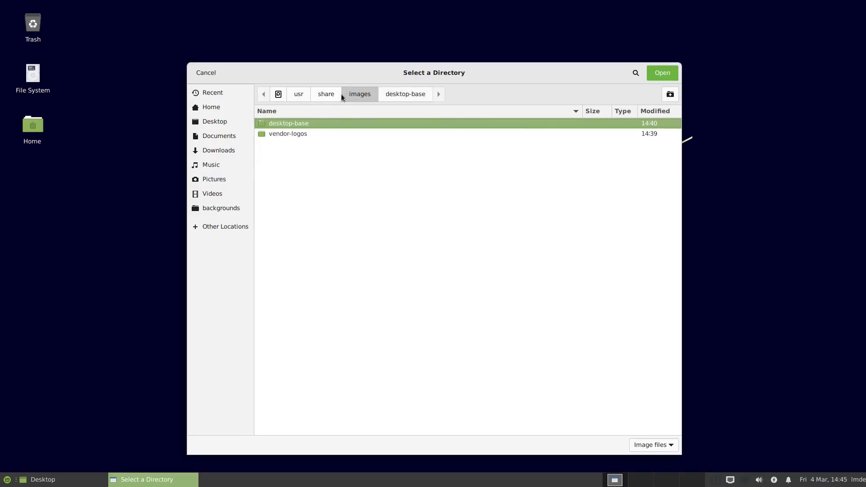
left_click(340, 96)
scroll(313, 191, "up", 5)
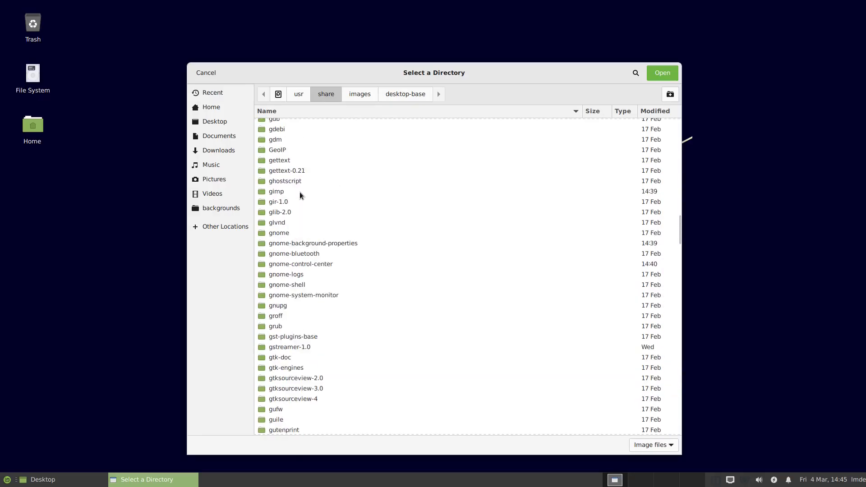
scroll(299, 191, "up", 10)
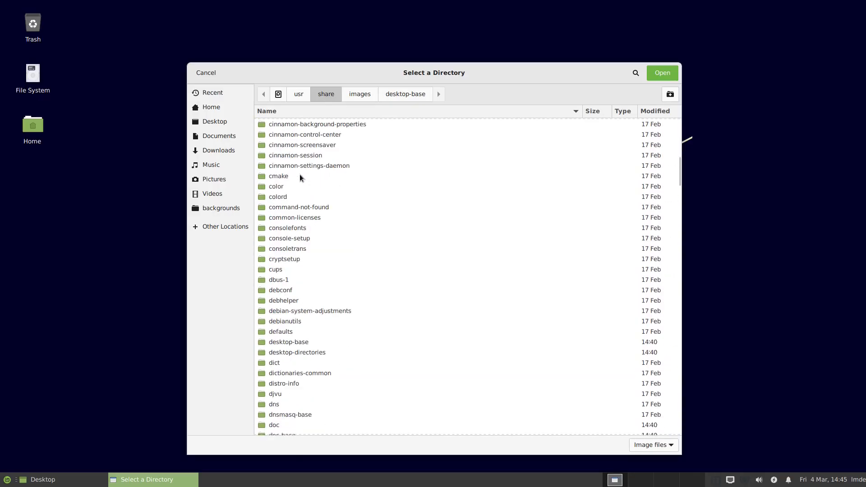
scroll(301, 177, "up", 5)
scroll(299, 171, "up", 5)
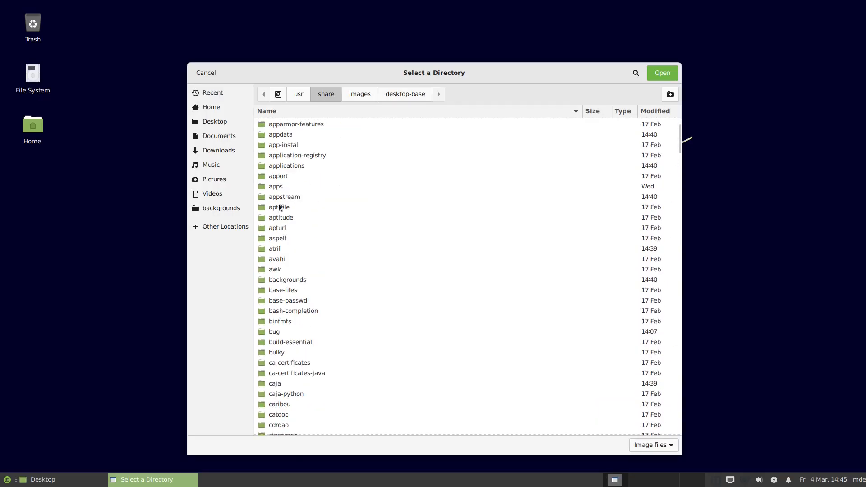
left_click(300, 281)
double_click(300, 280)
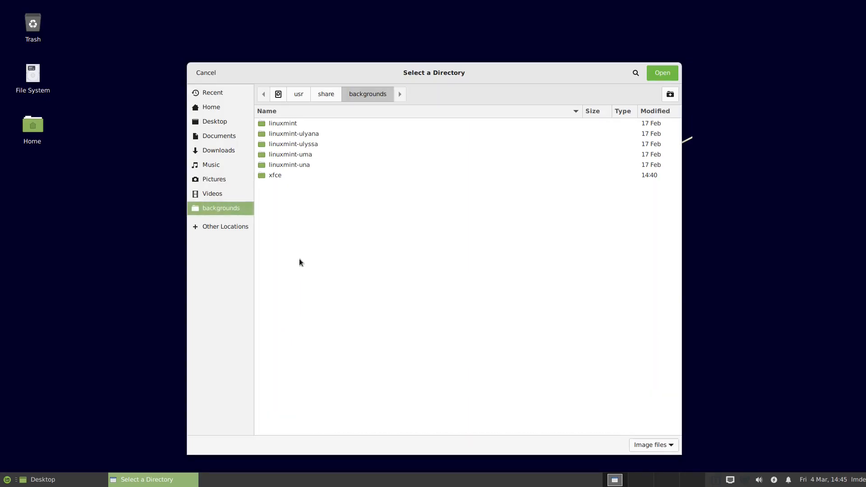
left_click(287, 125)
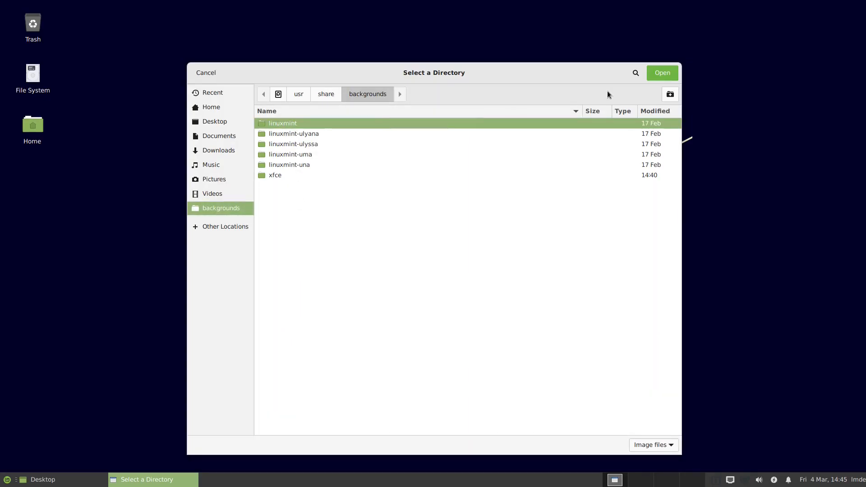
left_click(659, 75)
Step: Set the wallpaper to the dark tiled image with the tilted white ring Mint logo and close the settings
scroll(505, 228, "down", 1)
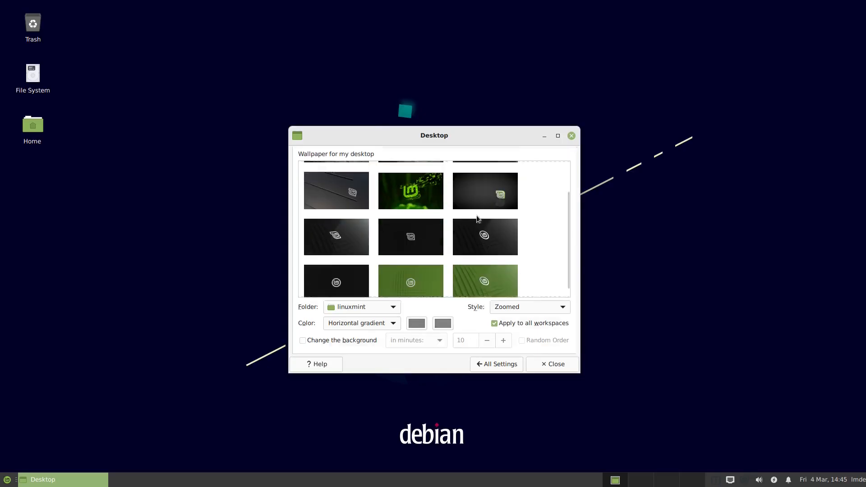
left_click(480, 223)
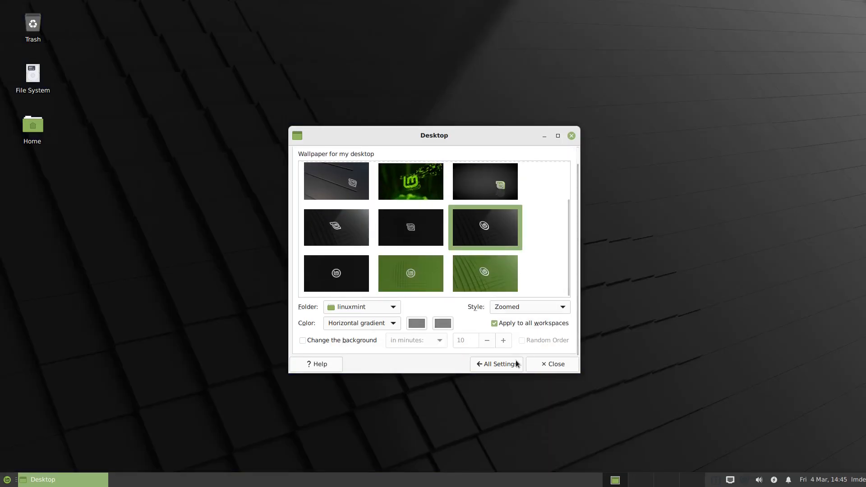
left_click(512, 364)
left_click(571, 136)
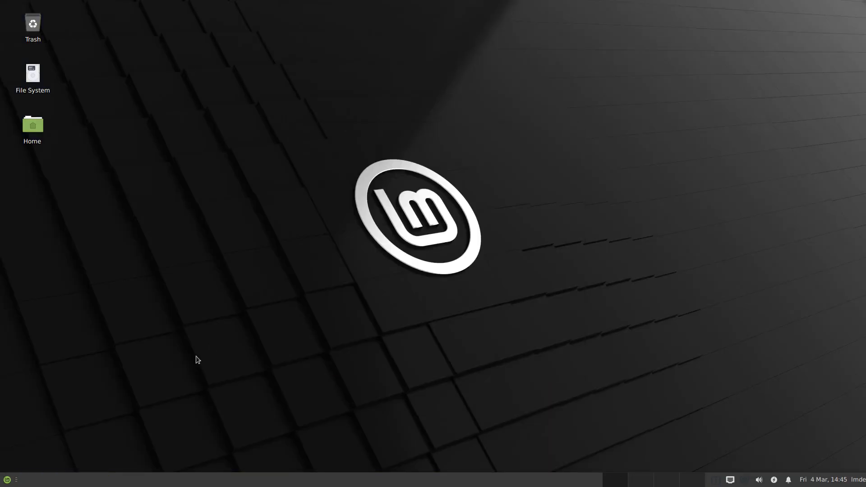
Step: Search the Whisker Menu for "start" to open Session and Startup, and show its Application Autostart list
left_click(13, 483)
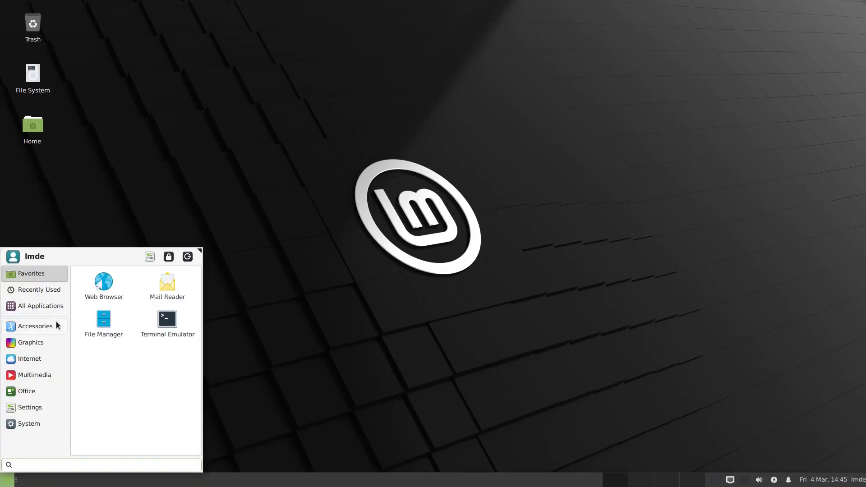
type("start")
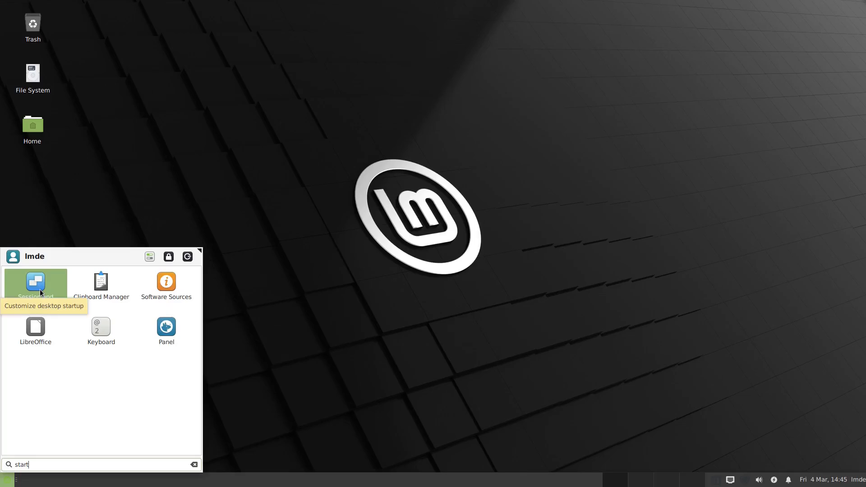
left_click(40, 293)
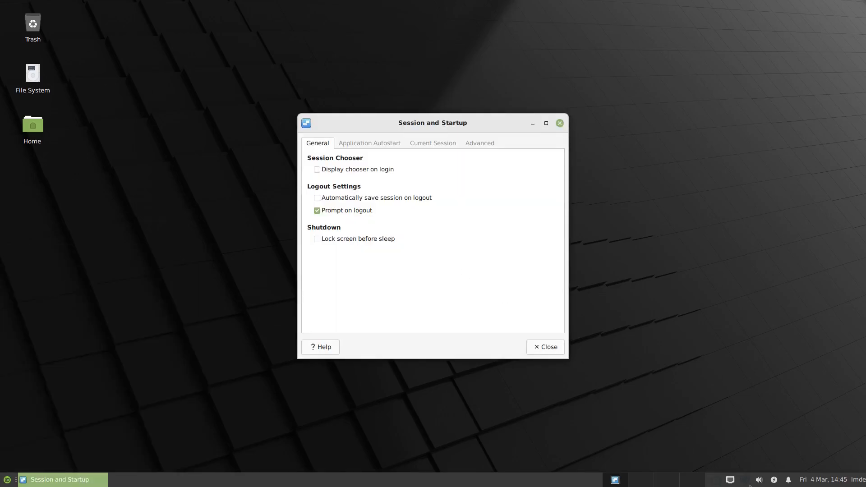
left_click(744, 481)
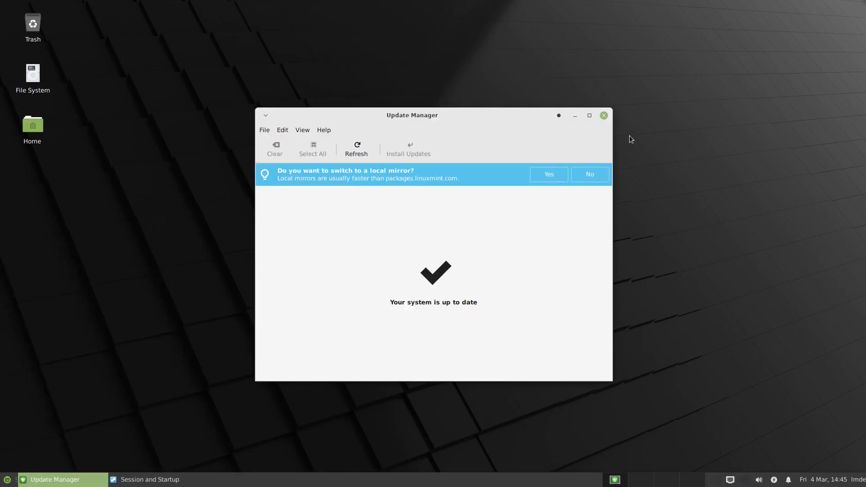
left_click(604, 116)
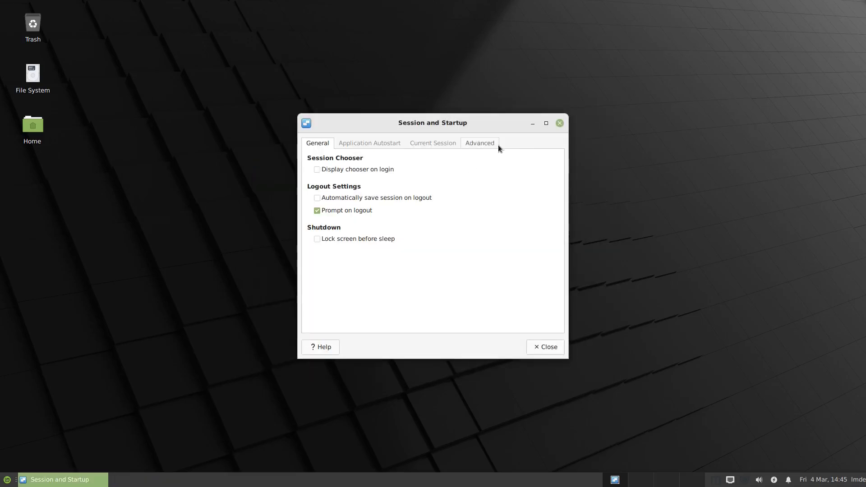
left_click(372, 144)
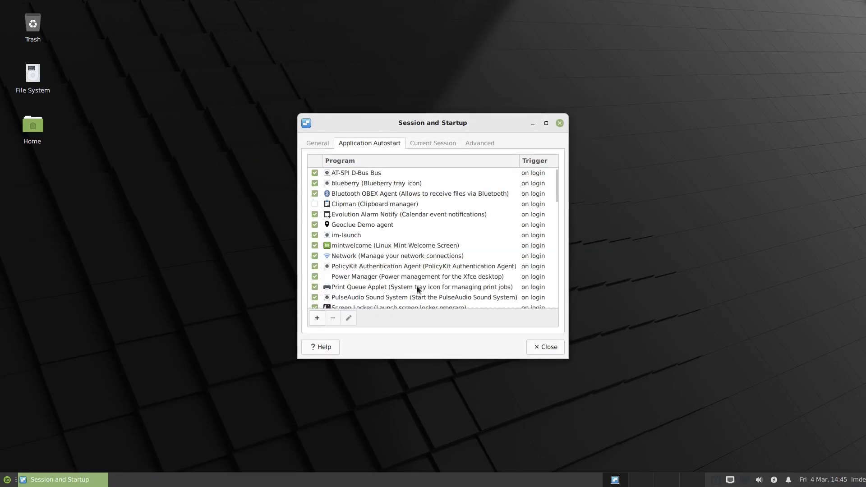